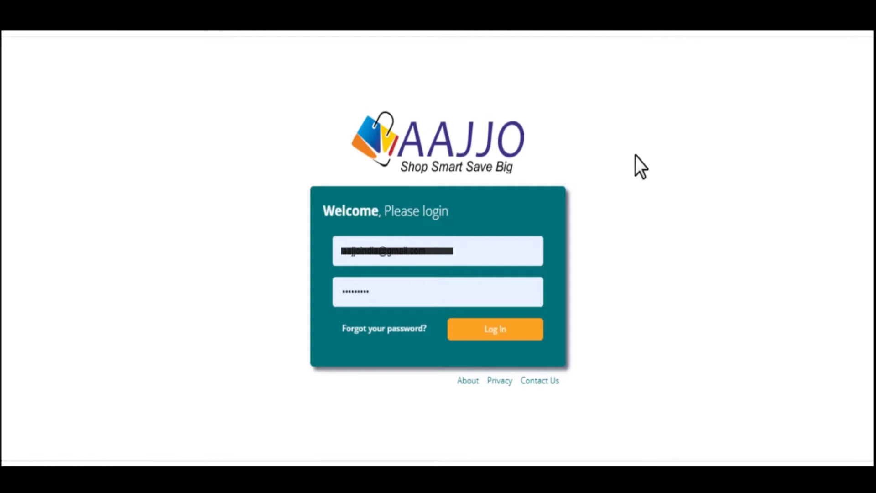
# - Log in to the seller portal with the account e-mail and password
pyautogui.hotkey('ctrl', 'a')
pyautogui.write('aaj')
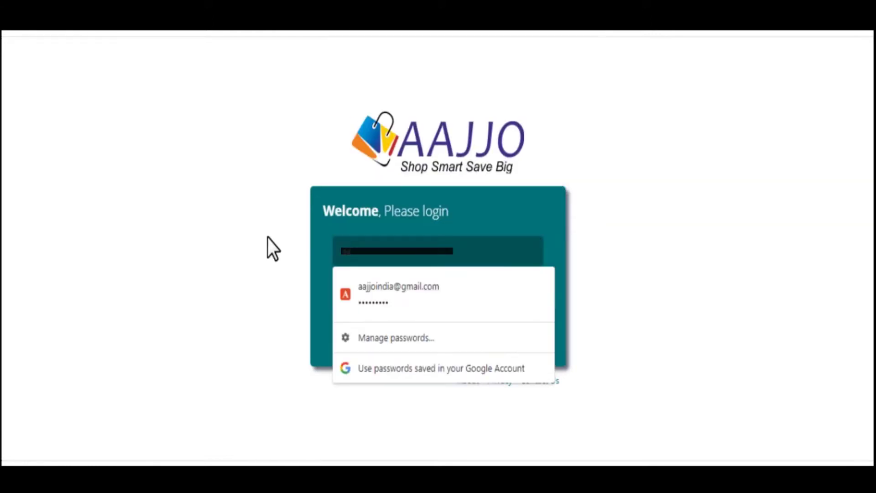
pyautogui.press('Tab')
pyautogui.write('*********')
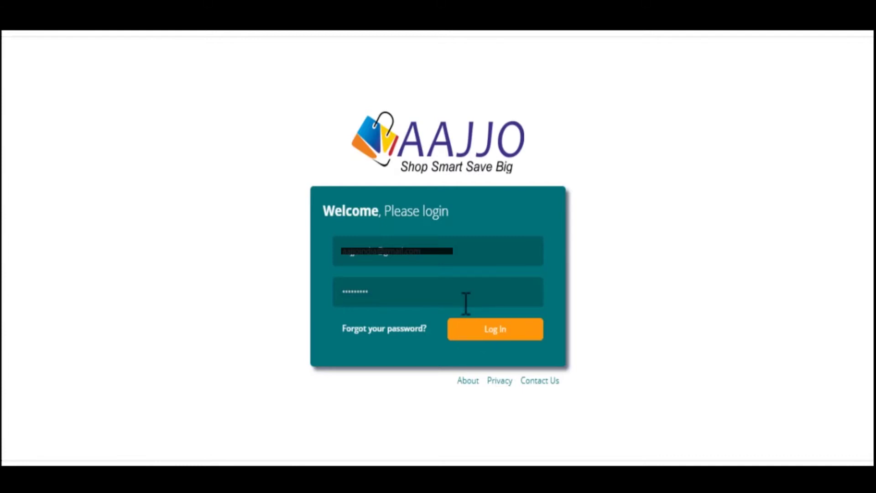
pyautogui.press('Return')
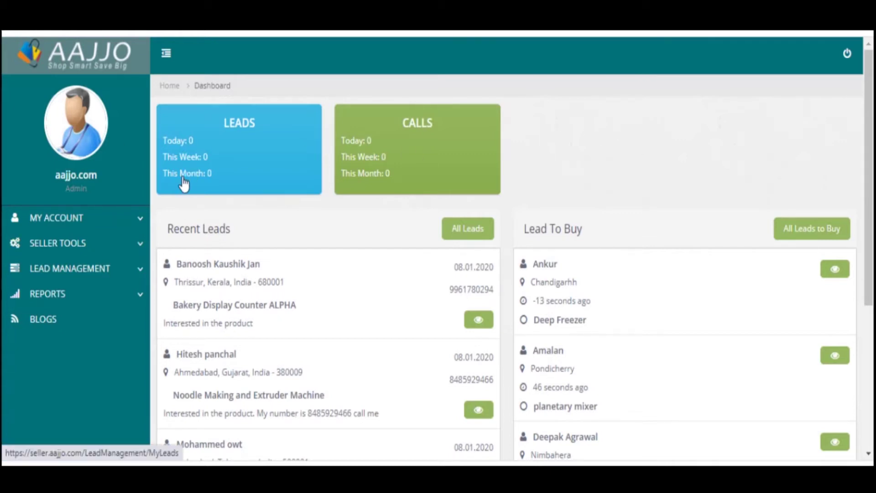
# - Open the Product List under SELLER TOOLS > PRODUCTS in the sidebar
pyautogui.scroll(-5, 187, 187)
pyautogui.scroll(5, 275, 319)
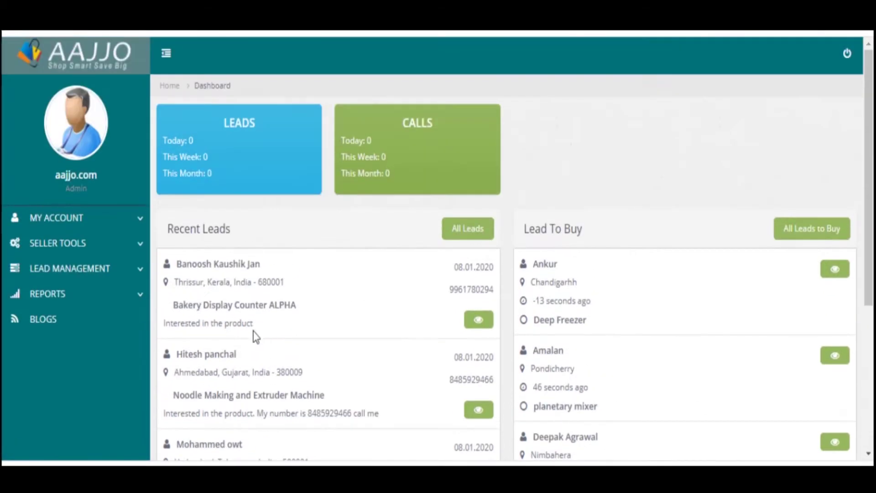
pyautogui.click(59, 243)
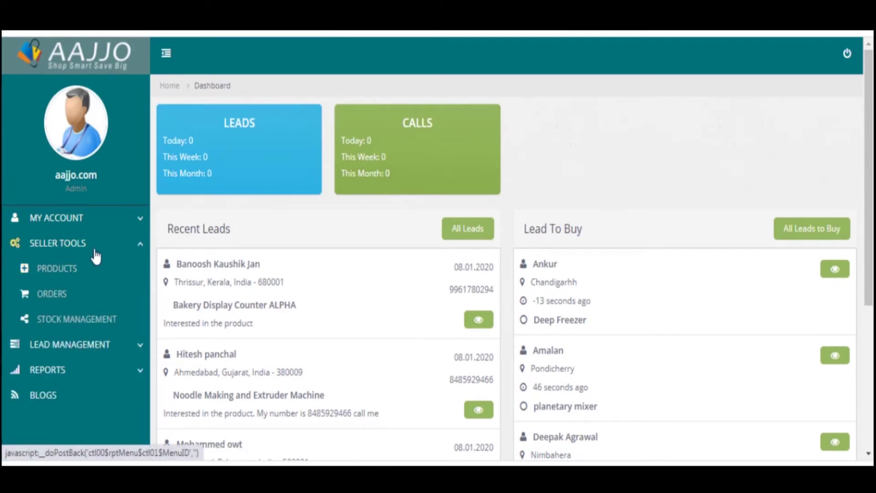
pyautogui.click(63, 274)
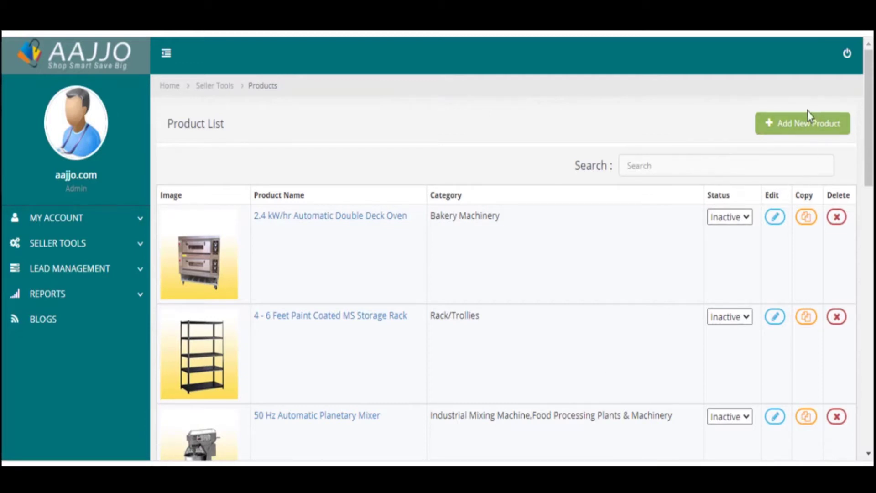
# - Start a new Product-type listing and pick Display Counter from a 'display co' search
pyautogui.click(804, 129)
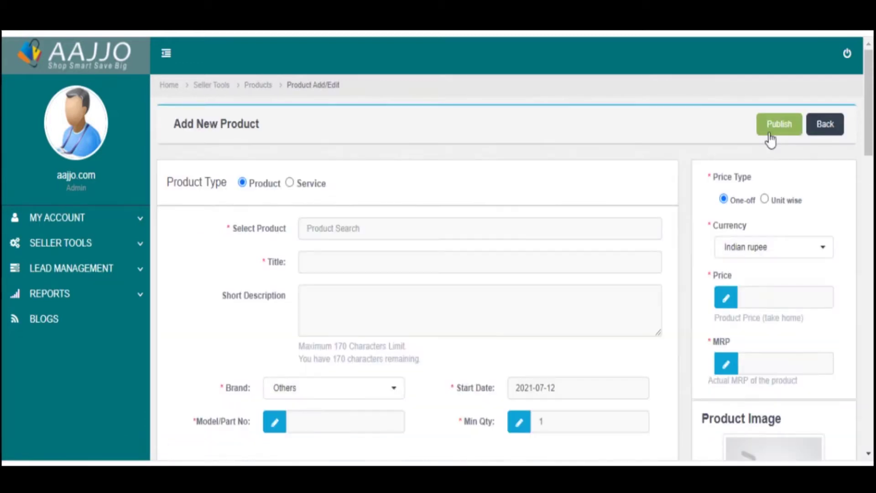
pyautogui.click(289, 183)
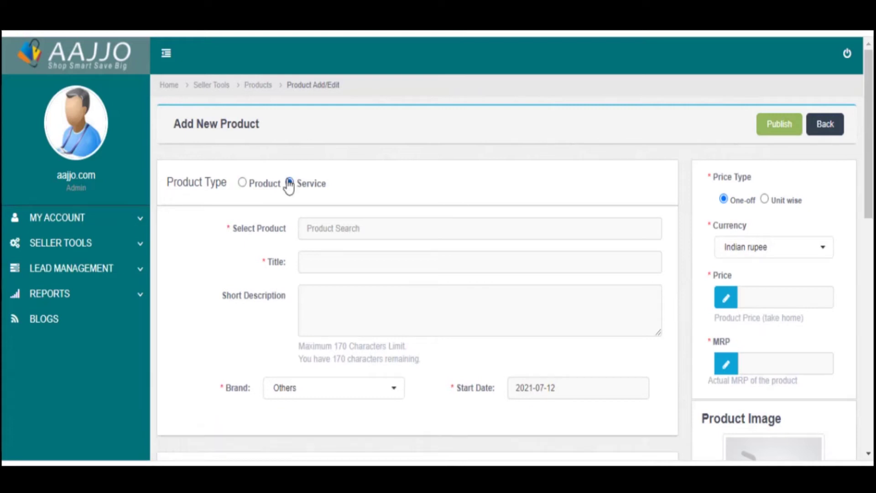
pyautogui.click(242, 184)
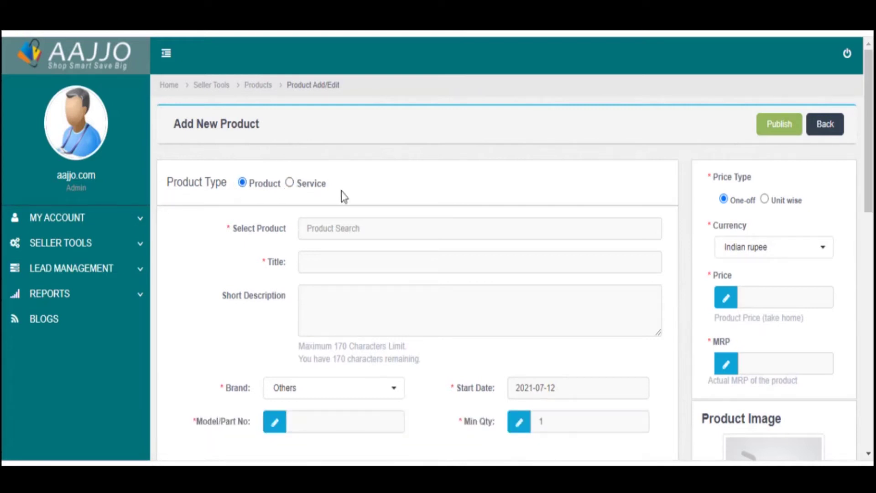
pyautogui.click(345, 224)
pyautogui.write('display')
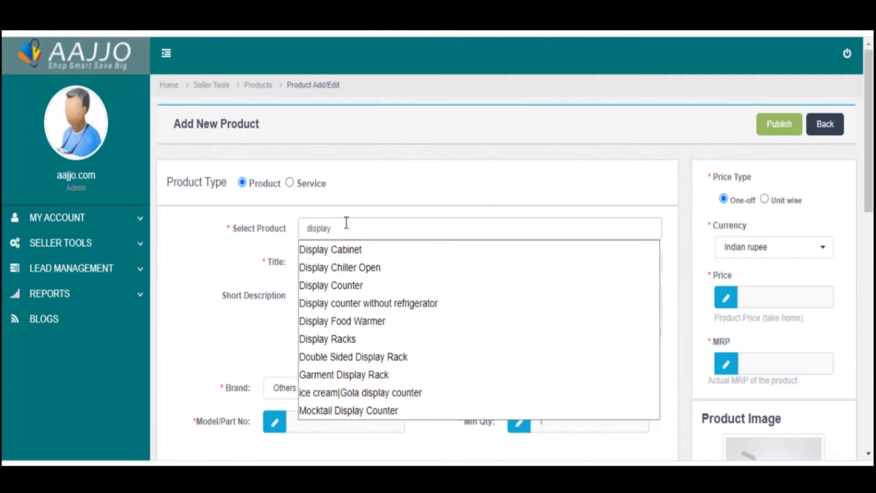
pyautogui.write(' co')
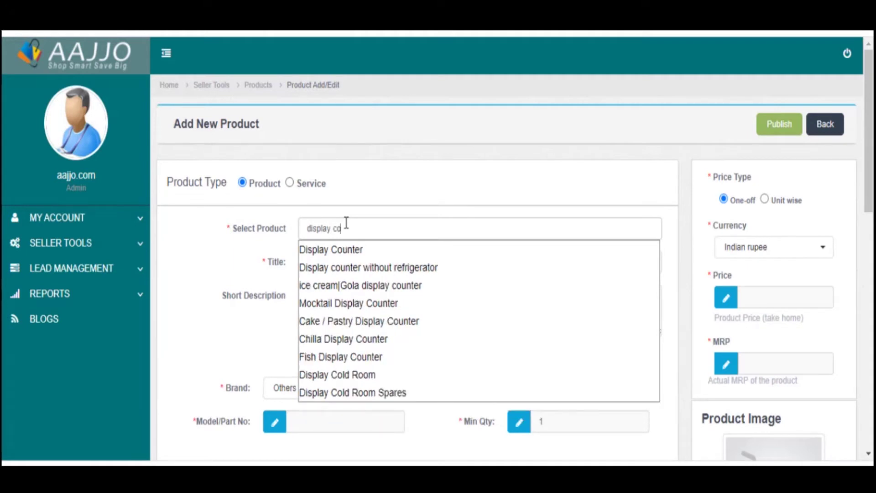
pyautogui.click(349, 249)
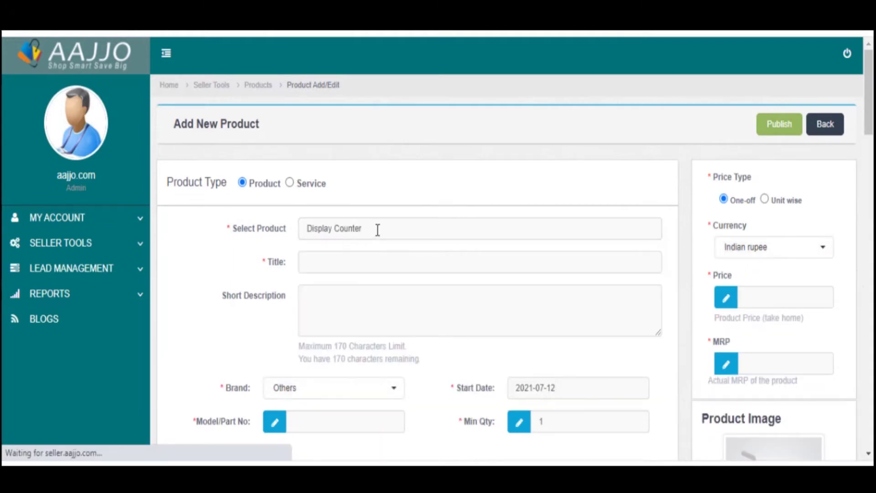
# - Enter the product title 'Display Counter for Sweet Shop' and copy it
pyautogui.moveTo(305, 227); pyautogui.dragTo(401, 216)
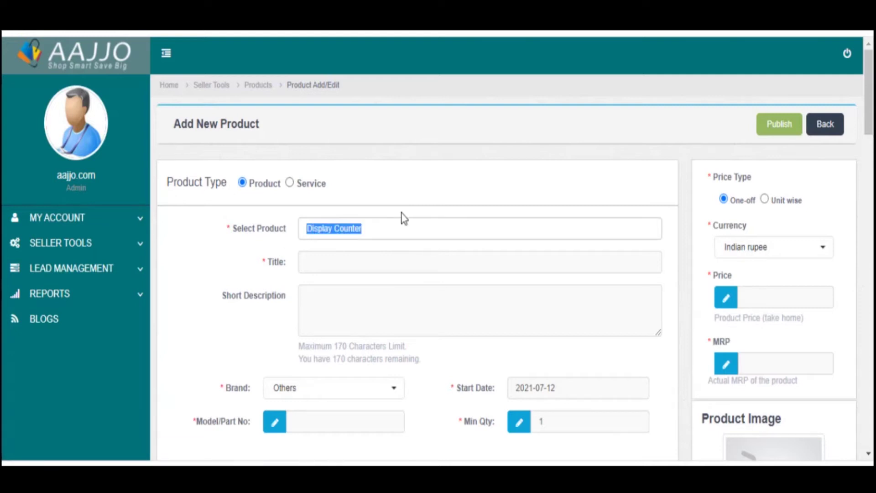
pyautogui.click(393, 205)
pyautogui.click(325, 256)
pyautogui.write('Display ')
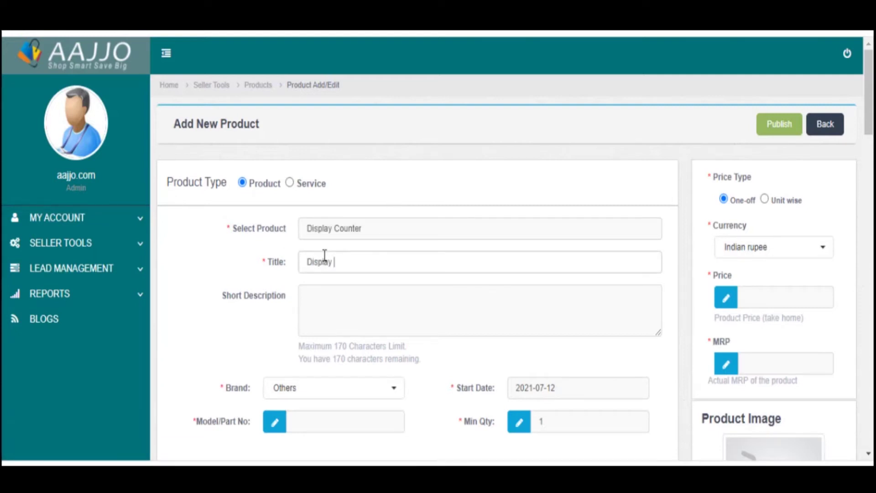
pyautogui.write('Con')
pyautogui.write('unter for Sweet Shop')
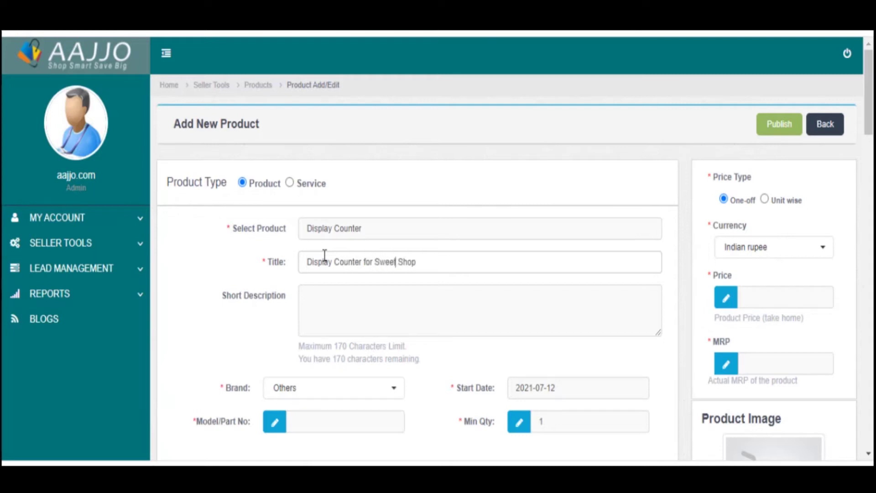
pyautogui.hotkey('ctrl', 'a')
pyautogui.hotkey('ctrl', 'c')
# - Fill the short description with the title plus SS Sweet, Stainless Steel and Curved Display Counter
pyautogui.click(301, 295)
pyautogui.hotkey('ctrl', 'v')
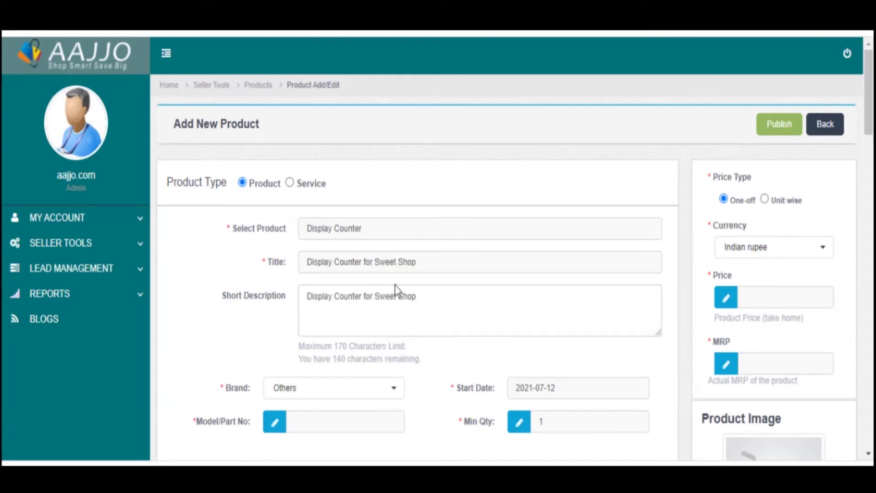
pyautogui.write(',')
pyautogui.tripleClick(258, 295)
pyautogui.click(427, 297)
pyautogui.moveTo(418, 298); pyautogui.dragTo(301, 293)
pyautogui.click(448, 299)
pyautogui.hotkey('ctrl', 'v')
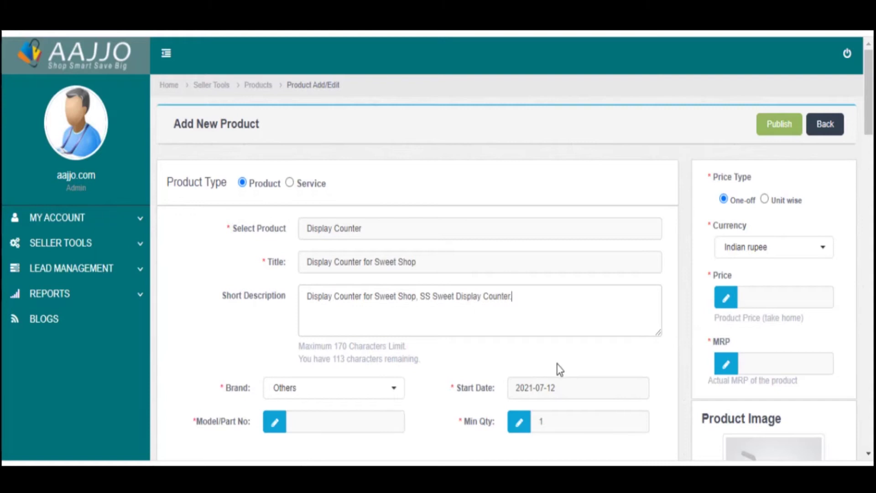
pyautogui.hotkey('ctrl', 'v')
pyautogui.write(',')
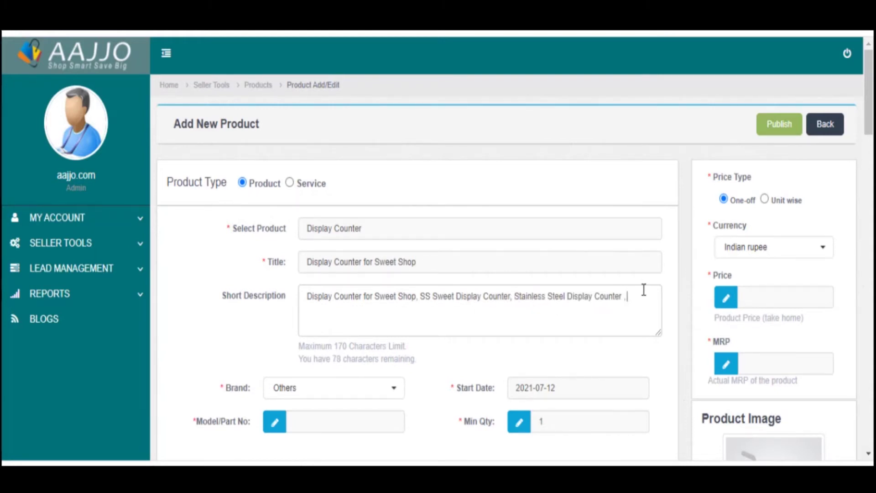
pyautogui.click(625, 297)
pyautogui.hotkey('ctrl', 'v')
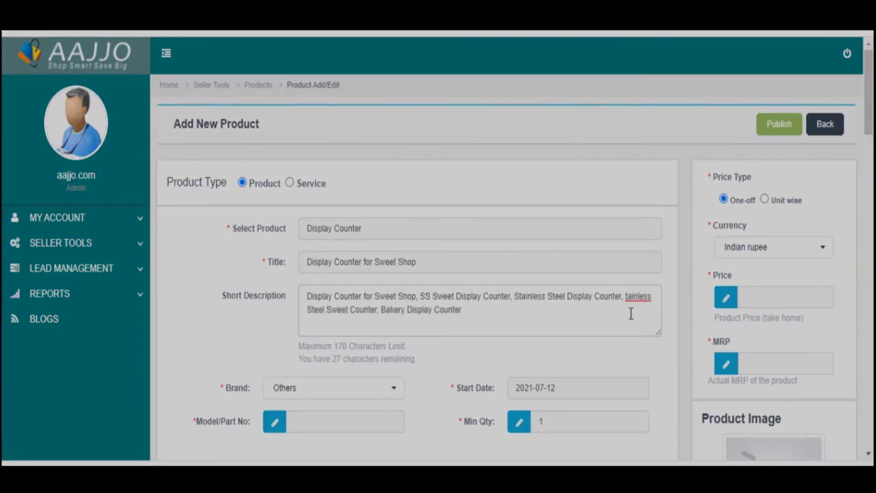
pyautogui.write('S')
pyautogui.click(521, 314)
pyautogui.hotkey('ctrl', 'v')
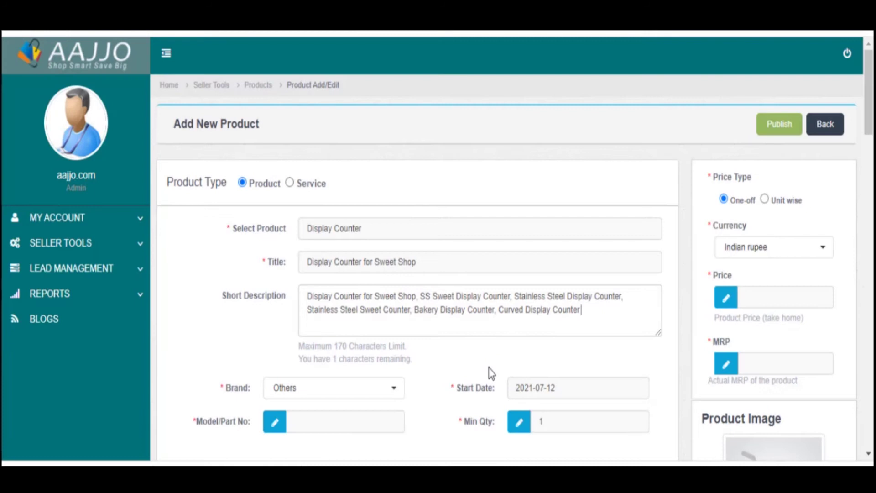
# - Paste the product title into Model/Part No, removing the trailing comma
pyautogui.scroll(-5, 489, 372)
pyautogui.click(356, 218)
pyautogui.scroll(5, 410, 260)
pyautogui.moveTo(434, 266); pyautogui.dragTo(305, 262)
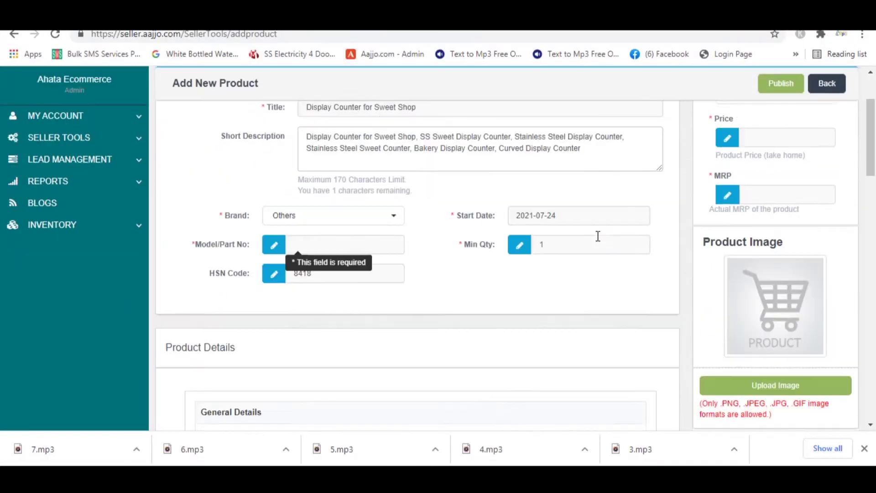
pyautogui.scroll(-1, 597, 234)
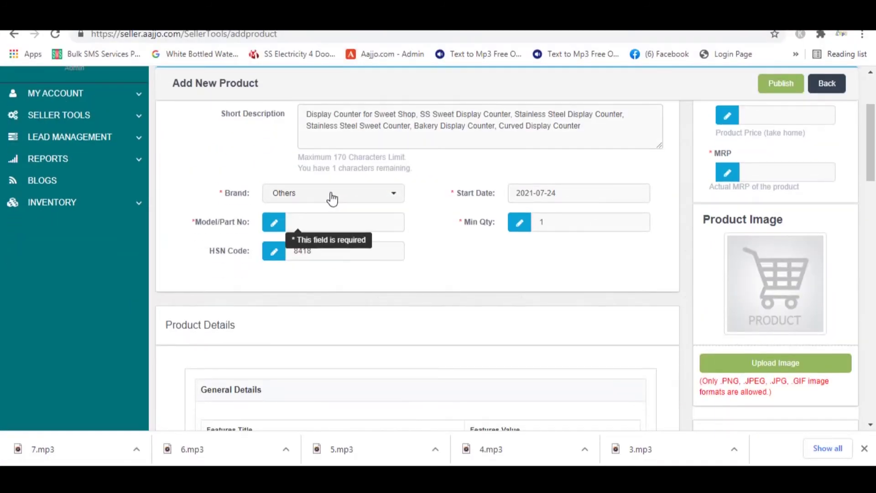
pyautogui.click(563, 194)
pyautogui.click(308, 220)
pyautogui.scroll(3, 308, 220)
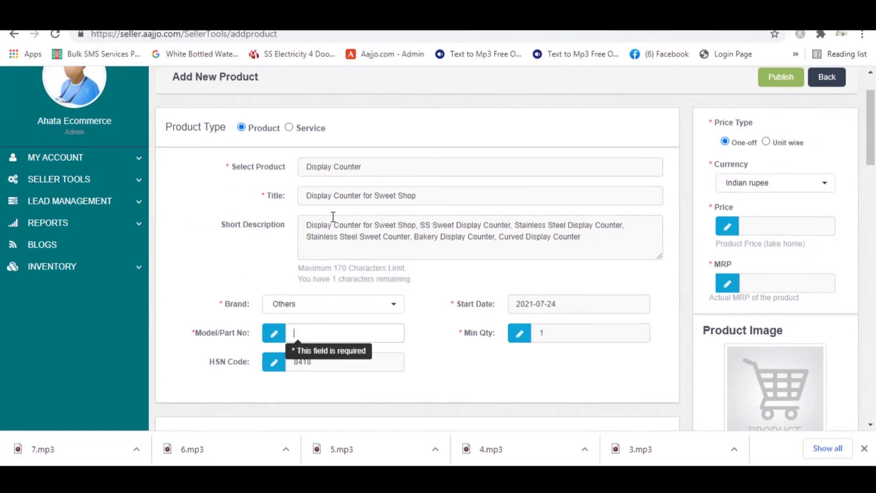
pyautogui.hotkey('ctrl', 'v')
pyautogui.press('BackSpace')
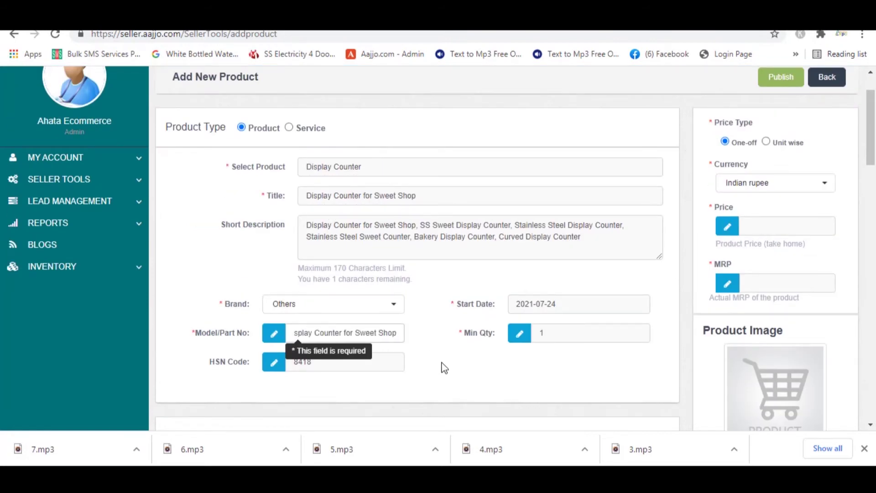
pyautogui.scroll(-3, 508, 327)
# - Fill the Model, Size and Material details: Display Counter for Sweet Shop, 8x5x4, ss
pyautogui.click(574, 196)
pyautogui.click(434, 229)
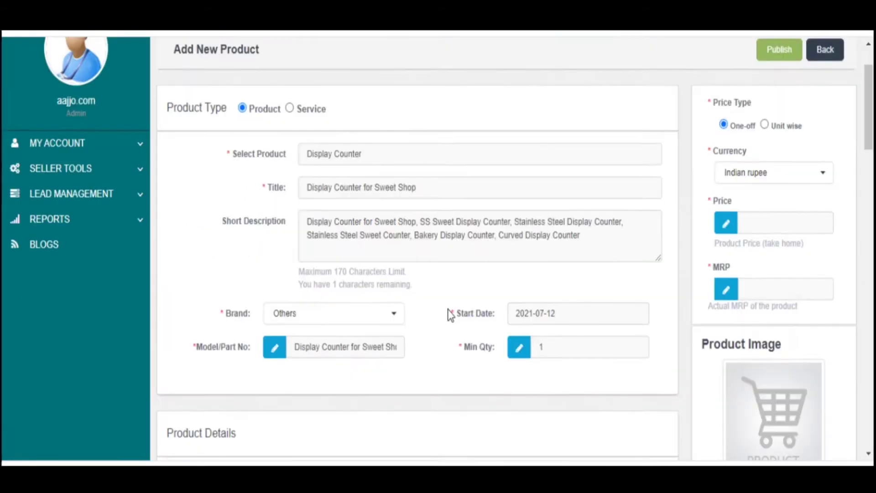
pyautogui.scroll(-7, 448, 309)
pyautogui.click(492, 303)
pyautogui.hotkey('ctrl', 'v')
pyautogui.click(515, 342)
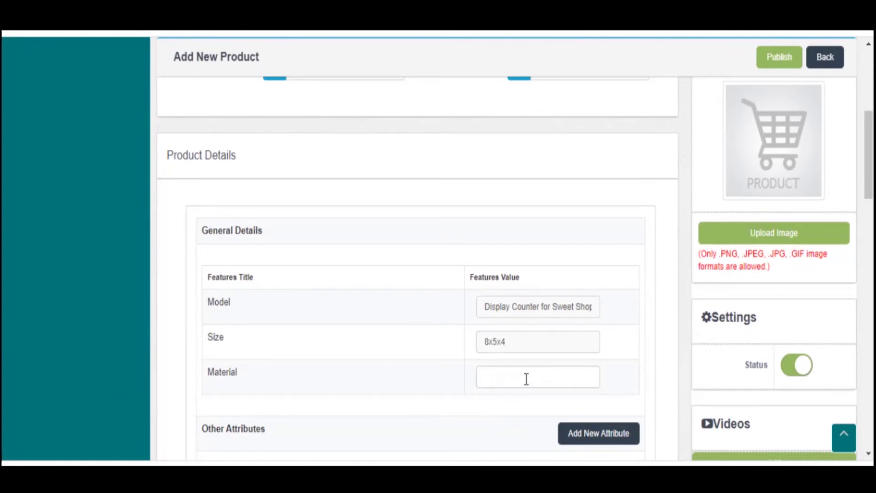
pyautogui.click(526, 379)
pyautogui.write('ss')
# - Switch to full screen and start on the Delivery and Installations terms
pyautogui.scroll(-4, 412, 364)
pyautogui.press('F11')
pyautogui.moveTo(266, 240); pyautogui.dragTo(207, 240)
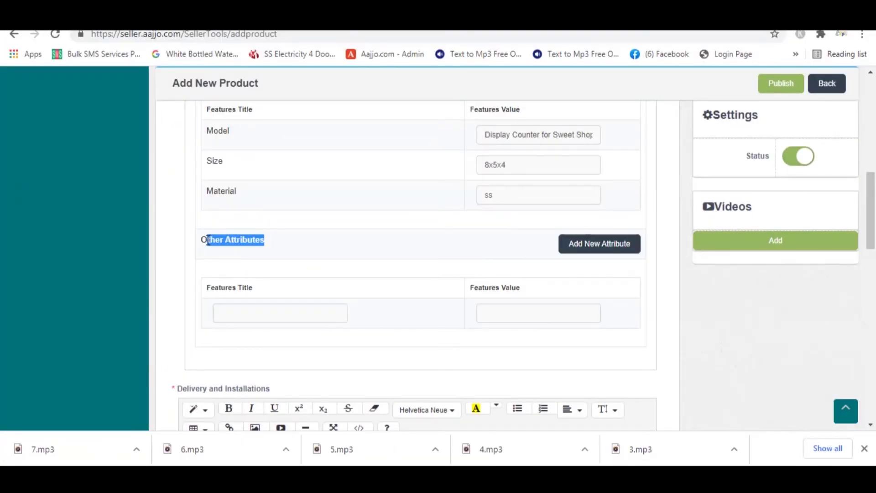
pyautogui.click(398, 245)
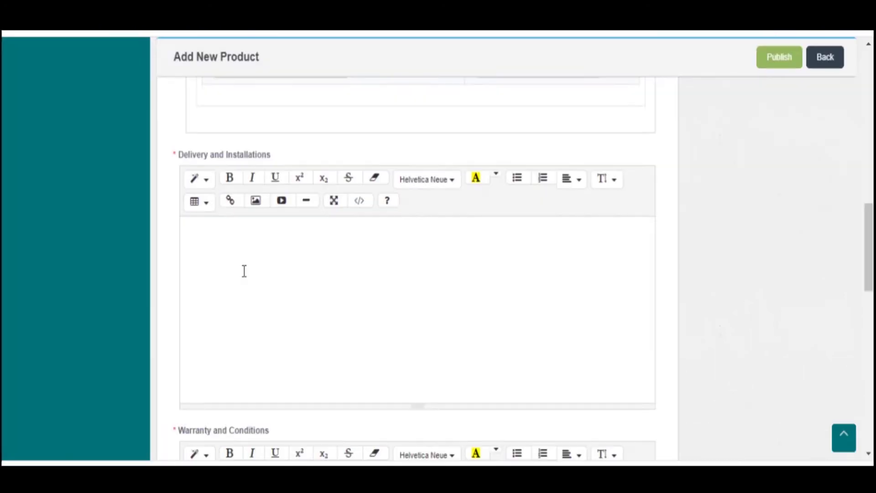
pyautogui.click(245, 271)
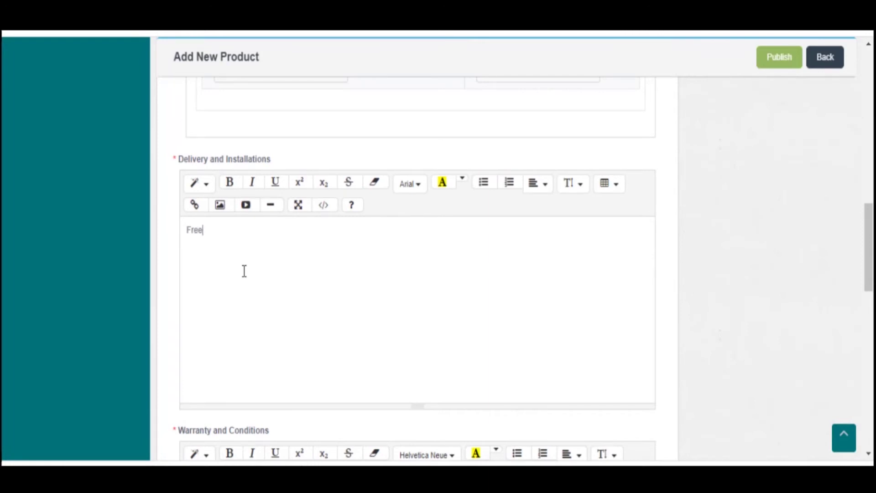
# - Set warranty to '1 Year' and add 'Material :- SS', 'Counter type :- Glass Top' to Description
pyautogui.scroll(-5, 244, 272)
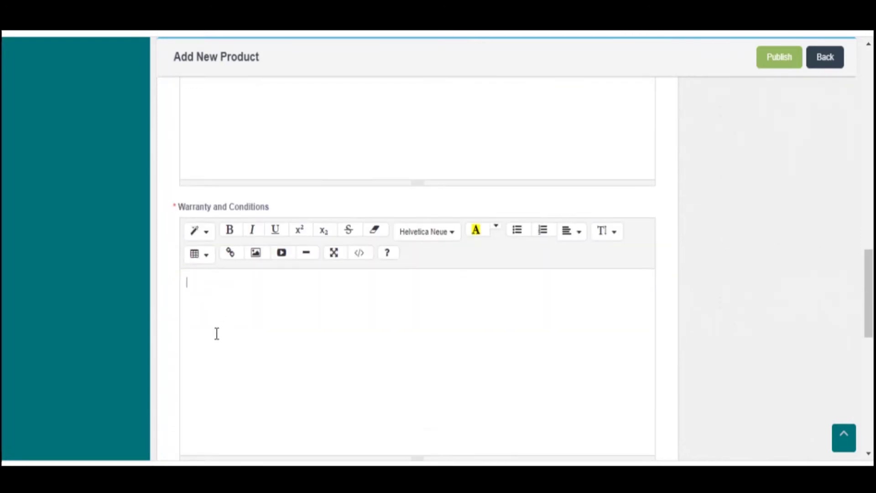
pyautogui.click(216, 334)
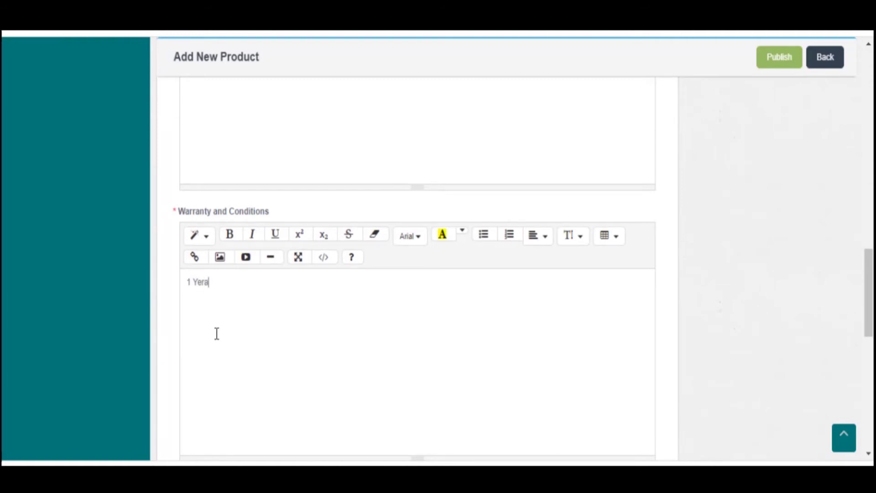
pyautogui.write('1 Yera')
pyautogui.rightClick(201, 283)
pyautogui.click(242, 84)
pyautogui.moveTo(220, 284); pyautogui.dragTo(174, 287)
pyautogui.click(270, 307)
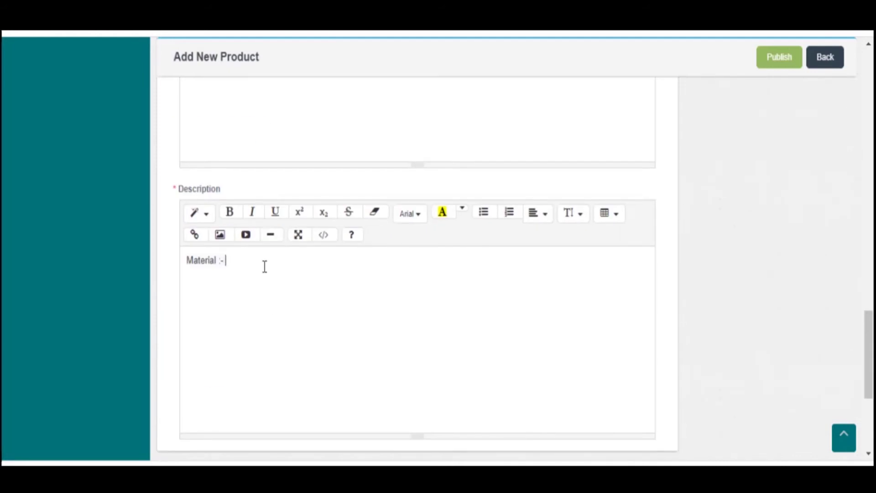
pyautogui.write('SS ')
pyautogui.write('Counter')
pyautogui.write(' type :- Glass Top')
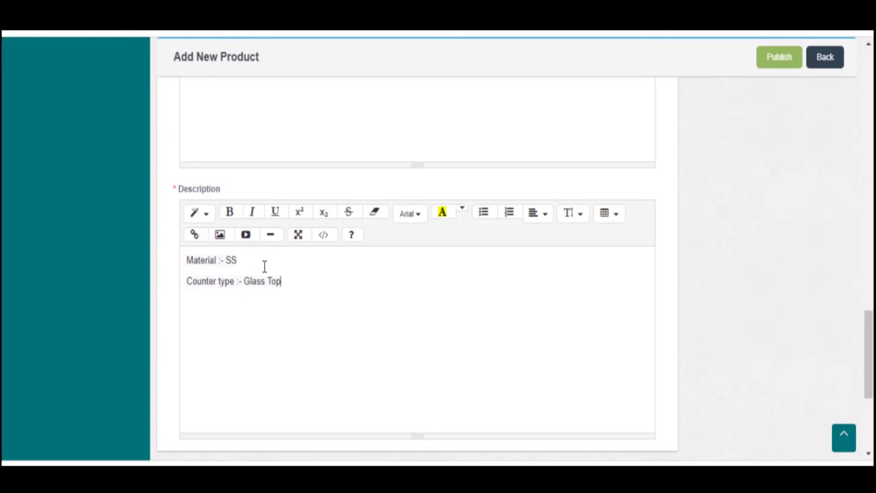
# - Set the meta Title to 'Display Counter for Sweet Shop latest prices Manufacturer of India'
pyautogui.scroll(-2, 390, 334)
pyautogui.scroll(-3, 390, 334)
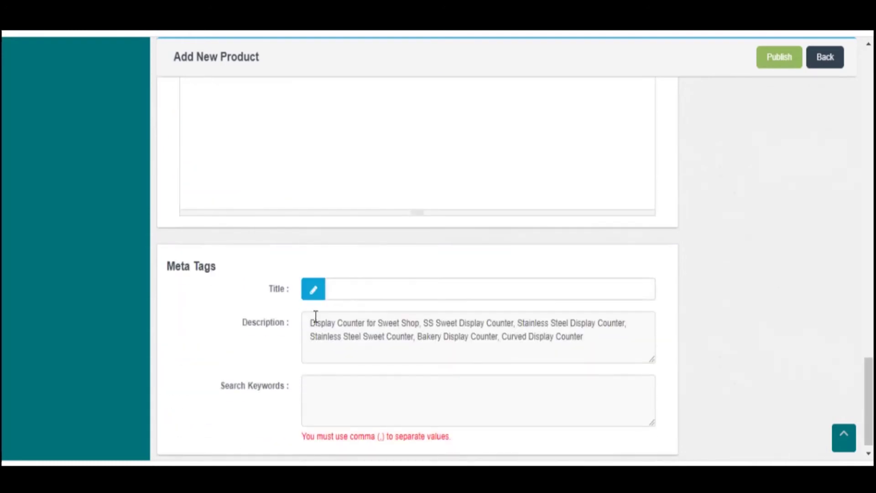
pyautogui.moveTo(312, 322); pyautogui.dragTo(419, 323)
pyautogui.hotkey('ctrl', 'c')
pyautogui.click(456, 280)
pyautogui.hotkey('ctrl', 'v')
pyautogui.write('latest ')
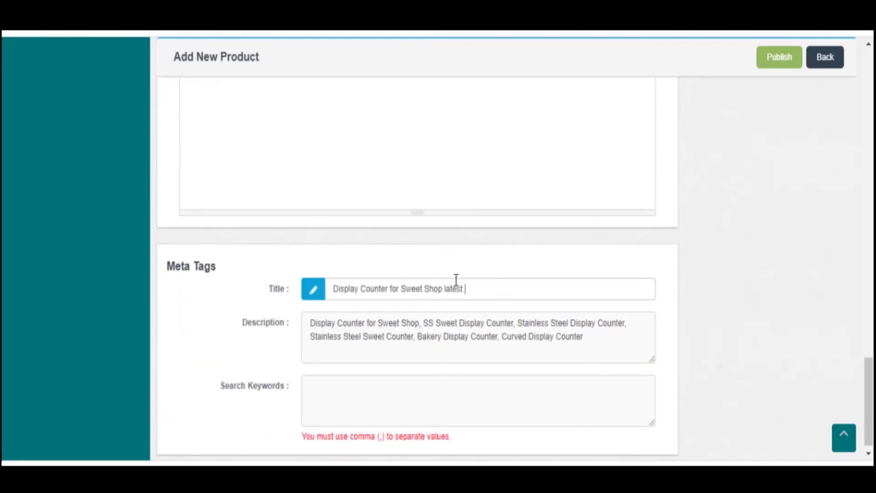
pyautogui.write('prices Manufacturer of India')
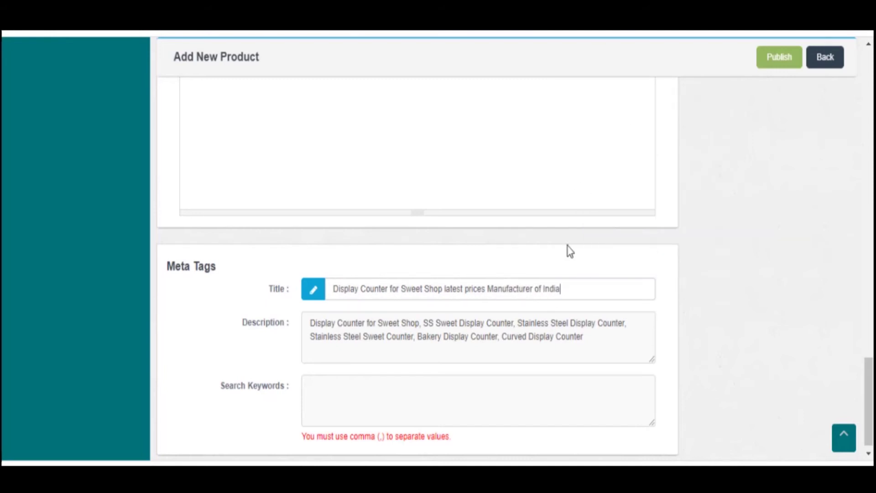
pyautogui.click(355, 382)
pyautogui.scroll(20, 612, 362)
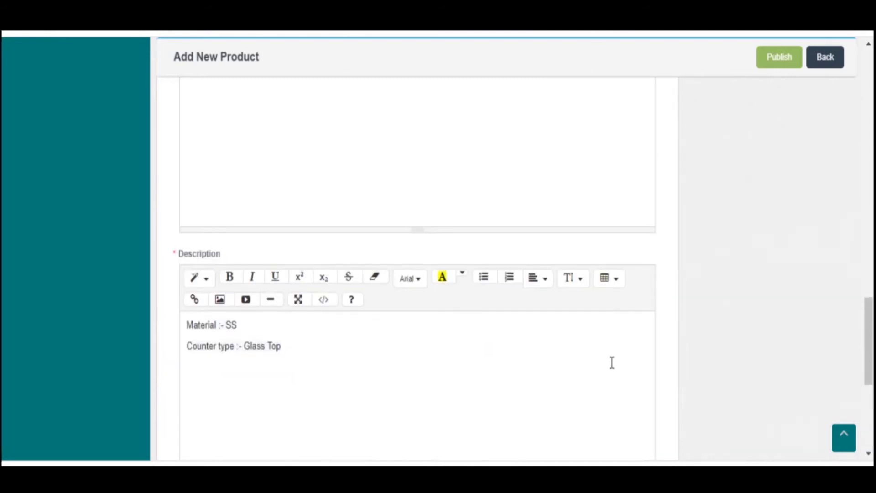
pyautogui.scroll(-2, 610, 362)
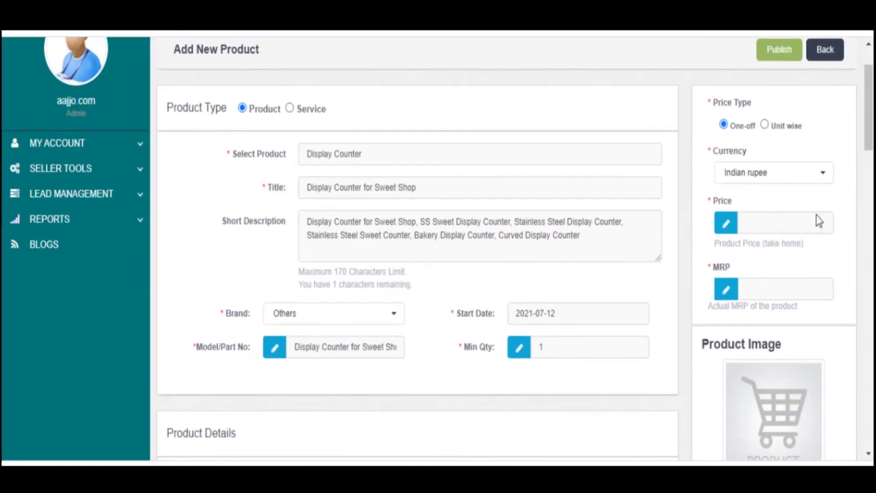
# - Upload curved-glass-display-counters-500x500 as the product image, cropped to the whole picture
pyautogui.scroll(-4, 812, 377)
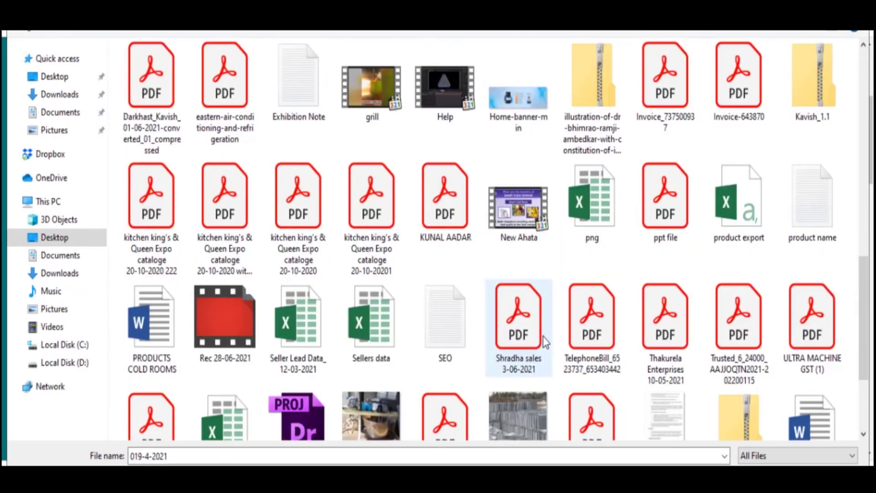
pyautogui.scroll(3, 546, 316)
pyautogui.doubleClick(583, 196)
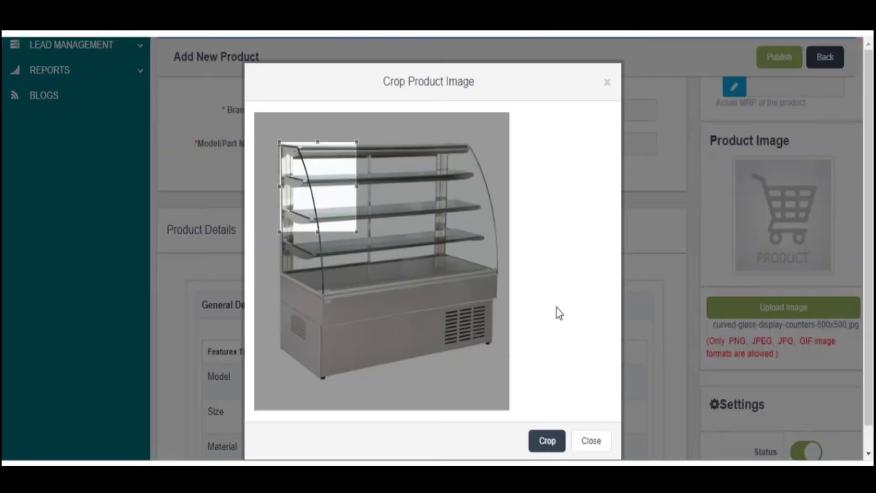
pyautogui.moveTo(355, 231); pyautogui.dragTo(510, 410)
pyautogui.moveTo(279, 142); pyautogui.dragTo(246, 107)
pyautogui.click(547, 440)
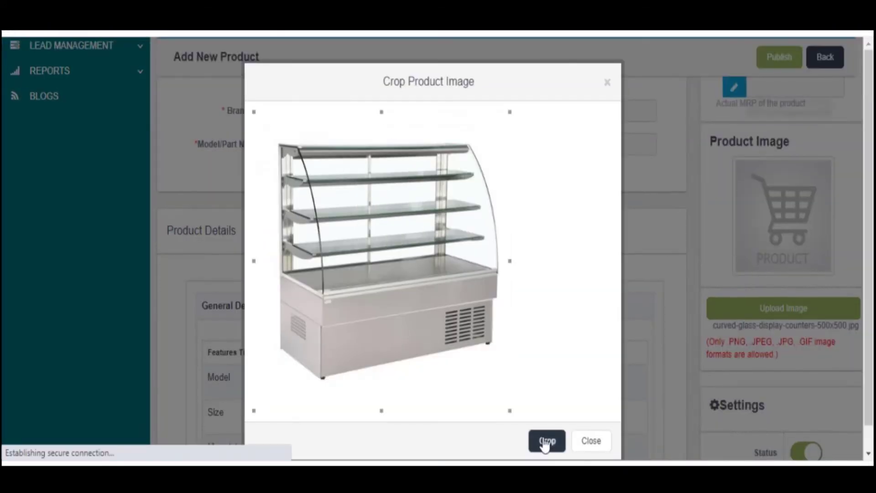
pyautogui.scroll(6, 793, 286)
# - Review the price type, currency and unit options, keeping Indian rupee as currency
pyautogui.click(764, 200)
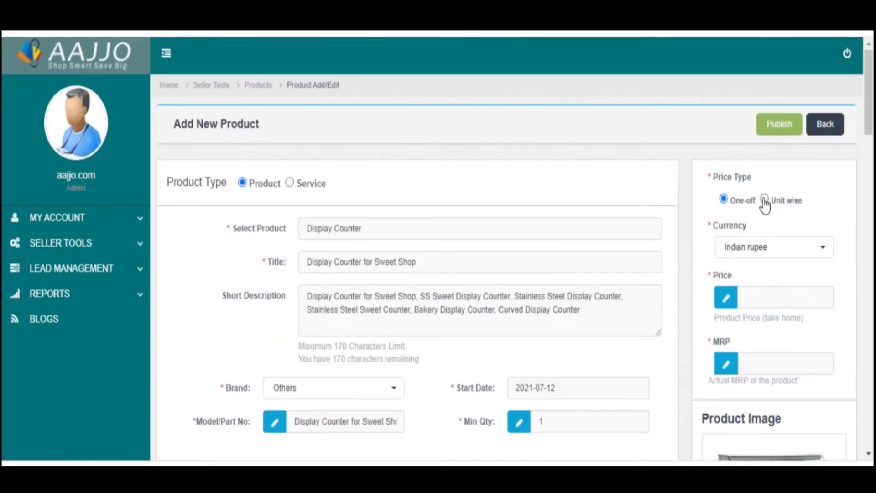
pyautogui.click(770, 256)
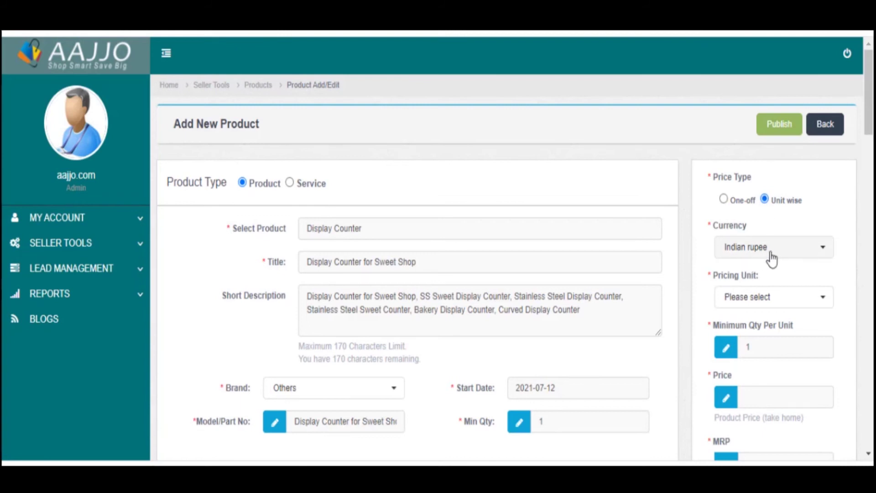
pyautogui.click(773, 254)
pyautogui.moveTo(700, 227); pyautogui.dragTo(696, 280)
pyautogui.scroll(-2, 705, 283)
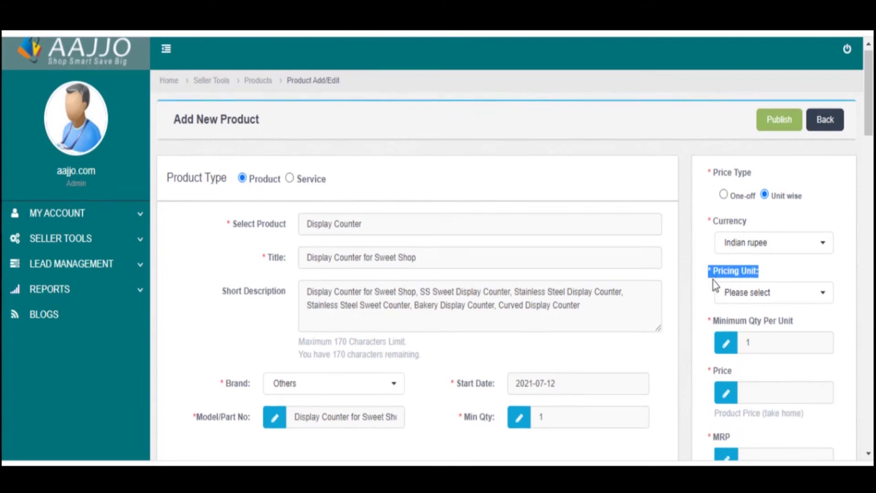
pyautogui.click(744, 227)
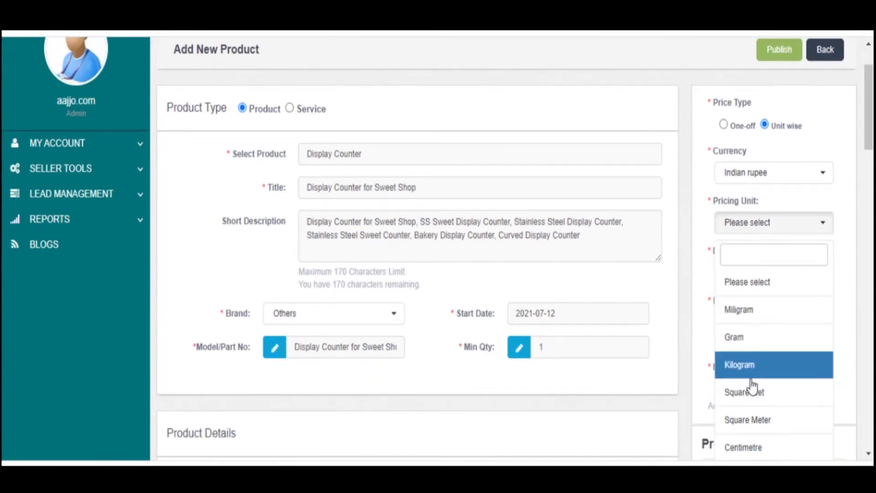
pyautogui.scroll(-3, 754, 416)
pyautogui.click(699, 221)
pyautogui.scroll(3, 699, 221)
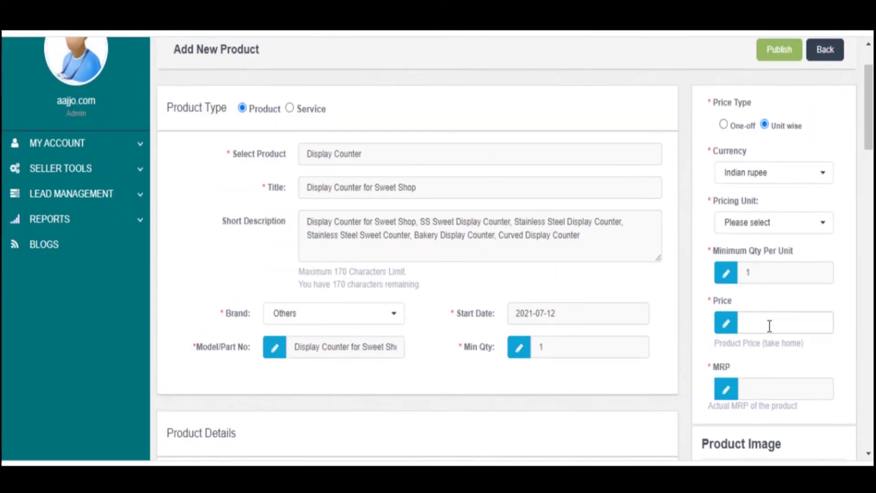
# - Enter 94000 as Price and MRP with the price type set back to One-off
pyautogui.click(769, 326)
pyautogui.write('94000')
pyautogui.hotkey('ctrl', 'a')
pyautogui.click(775, 388)
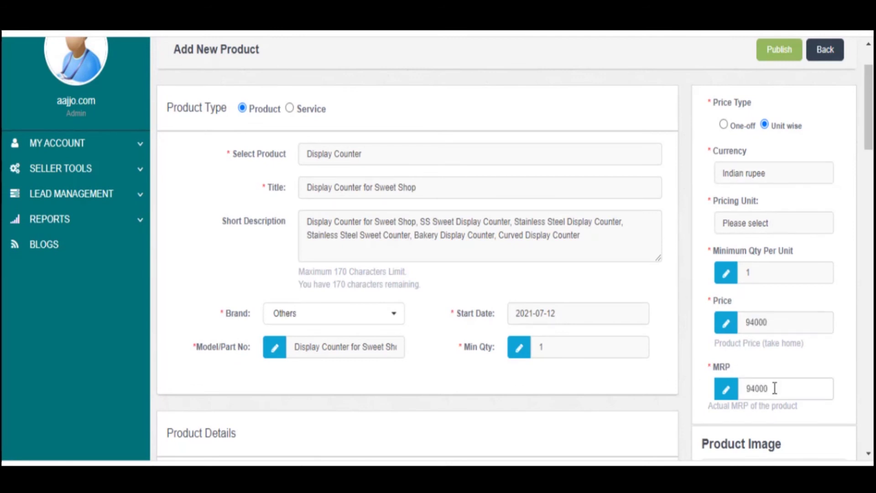
pyautogui.scroll(-15, 650, 390)
pyautogui.click(360, 263)
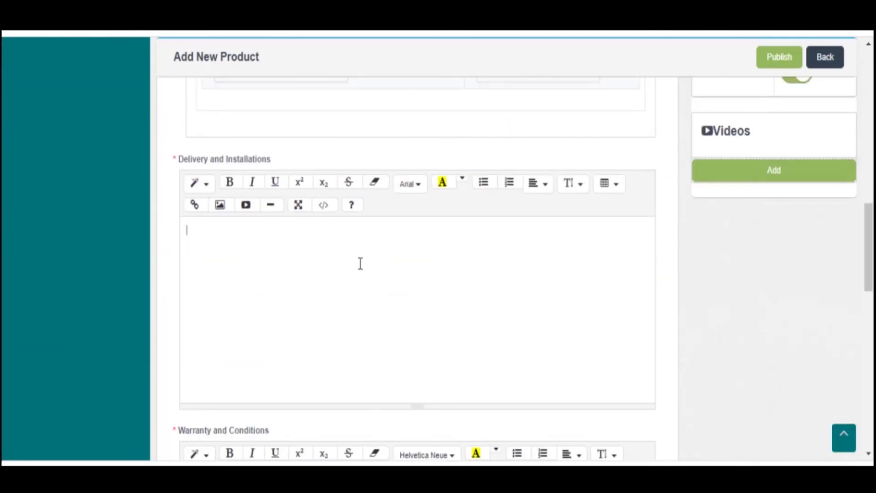
pyautogui.scroll(15, 687, 346)
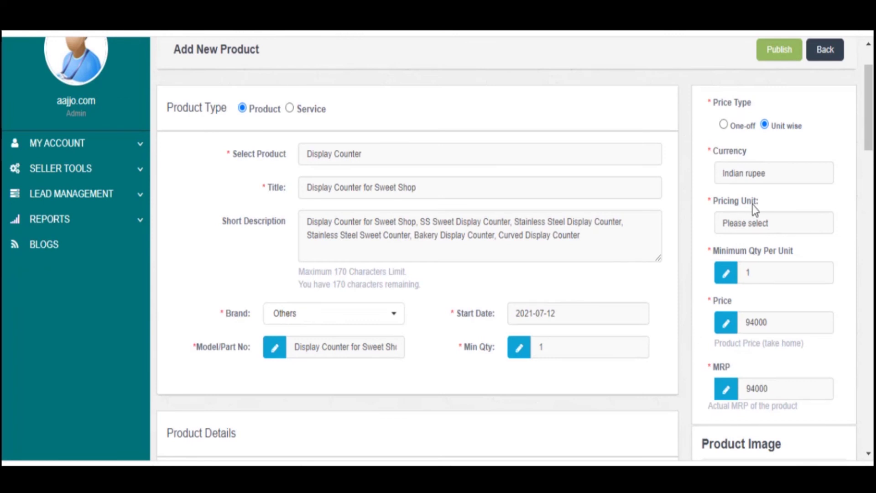
pyautogui.click(723, 124)
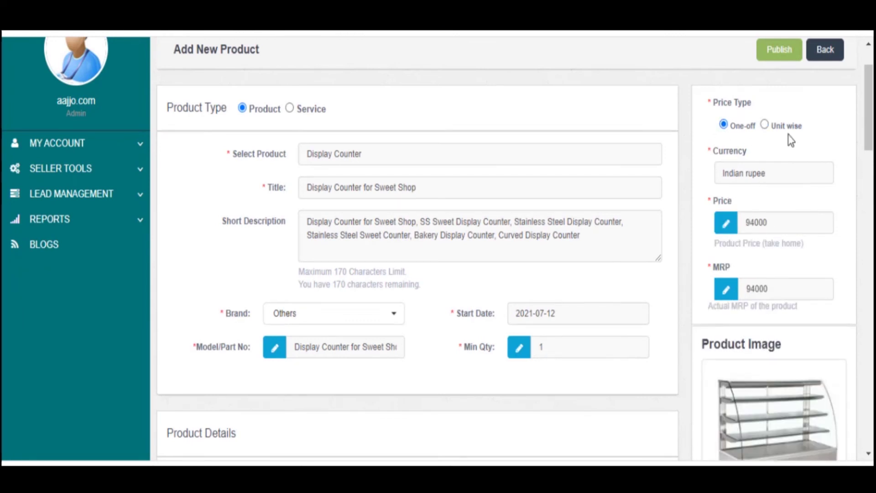
pyautogui.scroll(2, 792, 262)
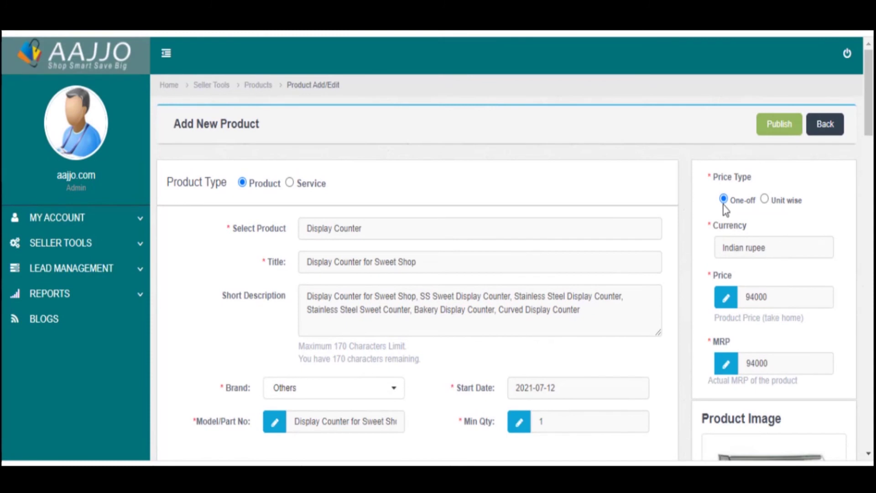
# - Publish the Display Counter listing and close the success notice
pyautogui.click(770, 130)
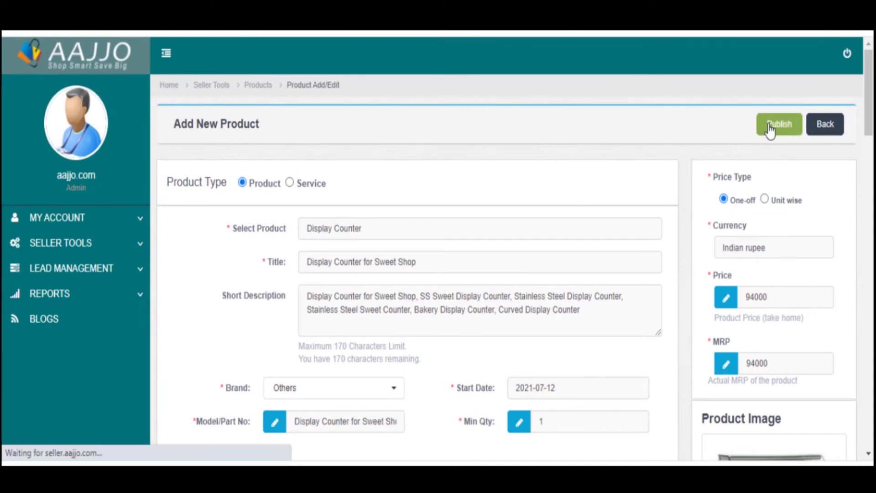
pyautogui.moveTo(385, 250); pyautogui.dragTo(209, 220)
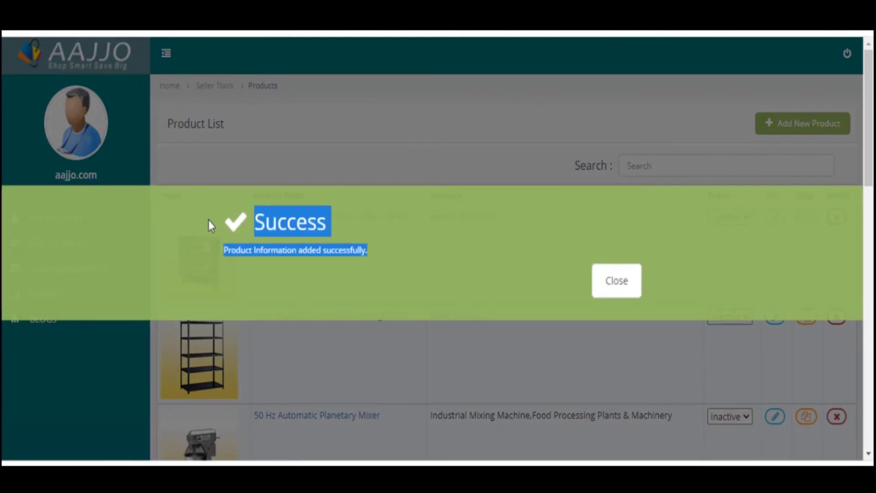
pyautogui.click(363, 232)
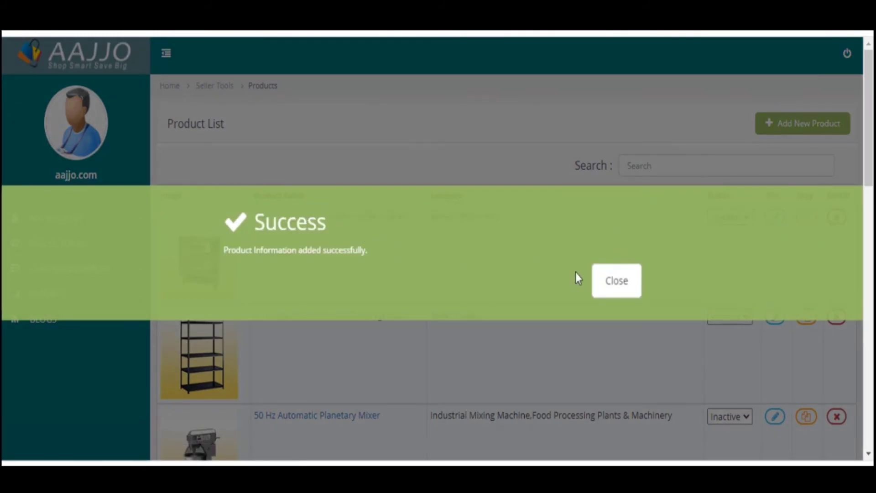
pyautogui.click(628, 281)
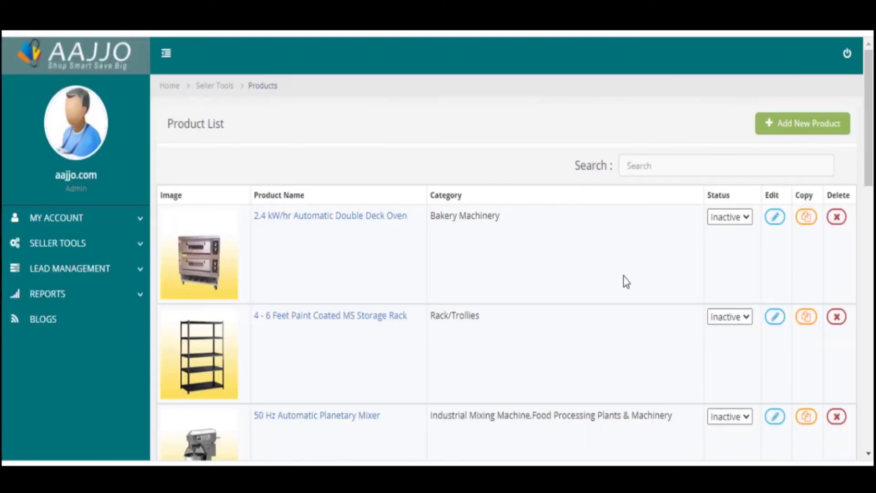
# - Log out of the seller portal and confirm with Yes
pyautogui.click(848, 53)
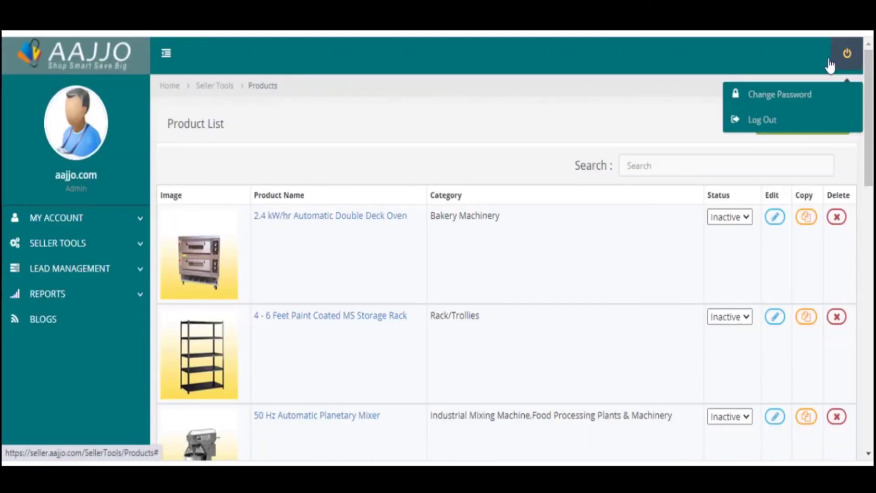
pyautogui.click(763, 121)
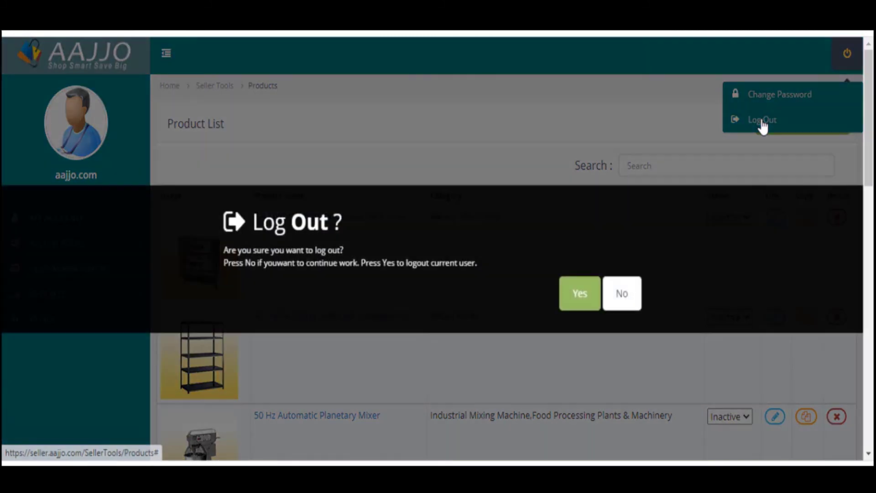
pyautogui.click(580, 293)
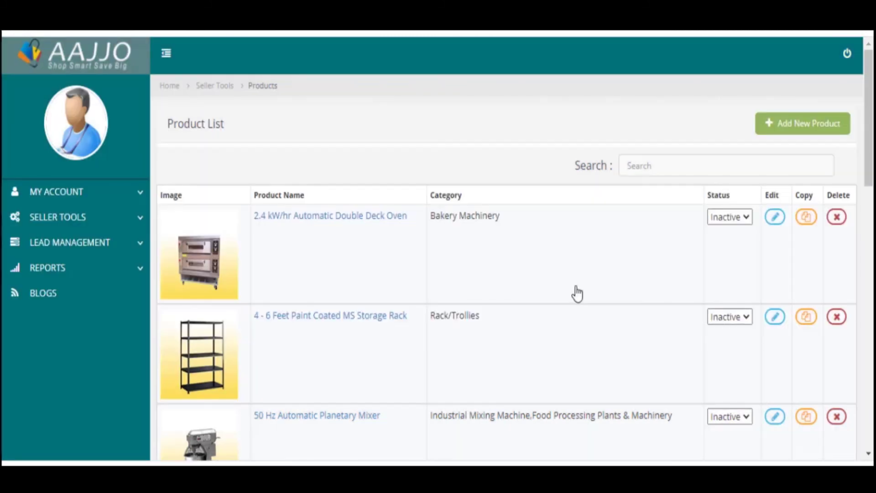